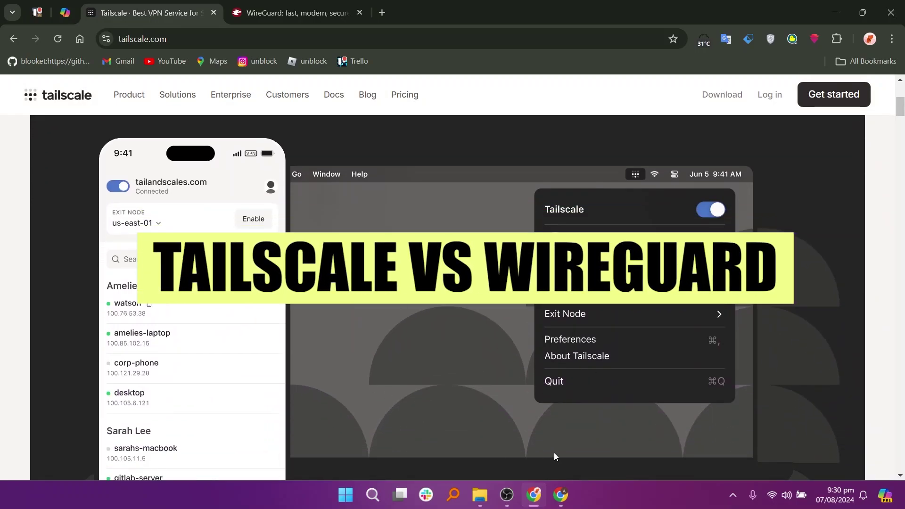
pyautogui.scroll(-2, 553, 453)
pyautogui.scroll(-2, 553, 452)
pyautogui.scroll(-2, 553, 452)
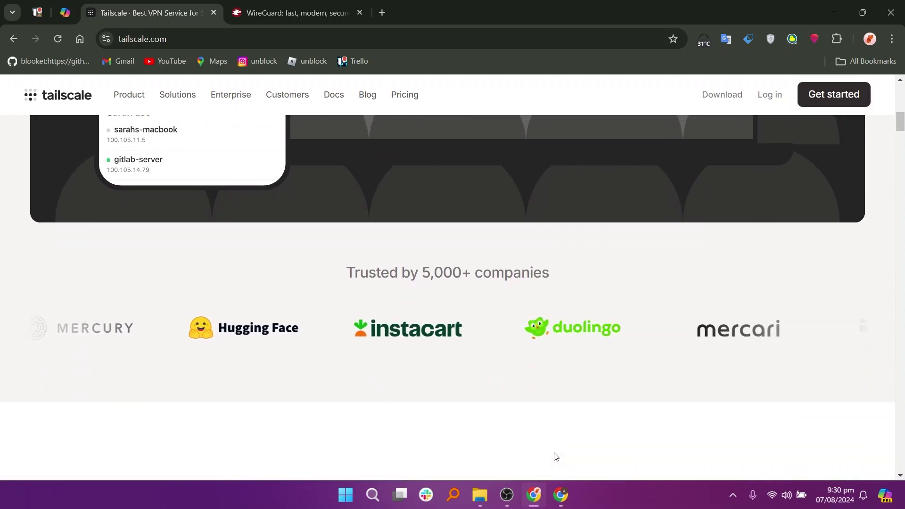
pyautogui.scroll(-1, 555, 456)
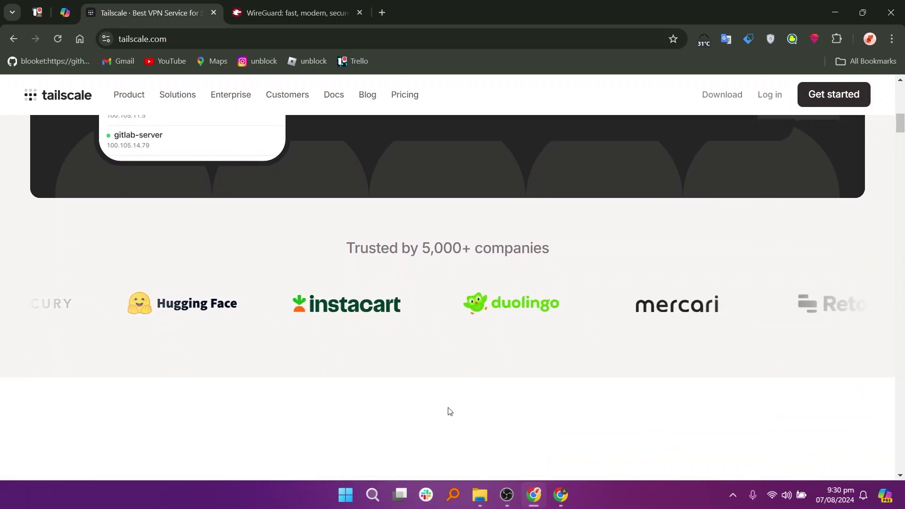
pyautogui.scroll(-5, 573, 325)
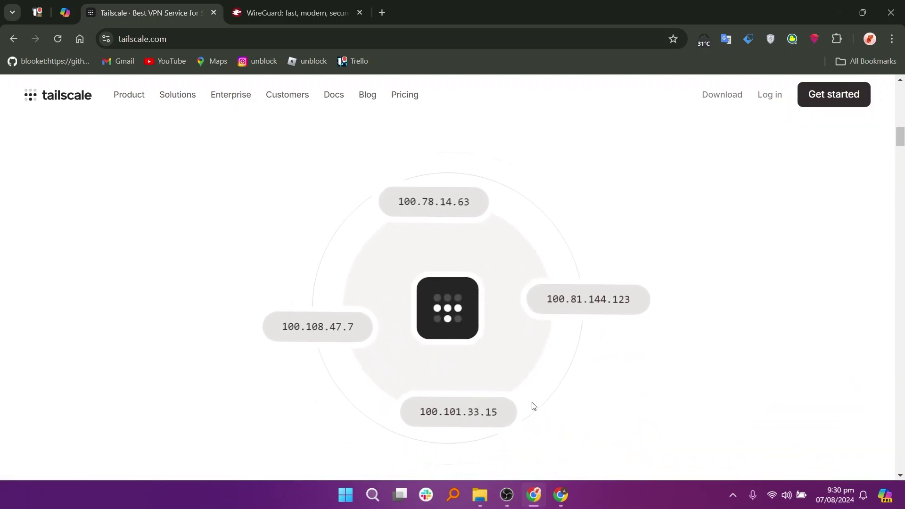
pyautogui.scroll(-1, 533, 406)
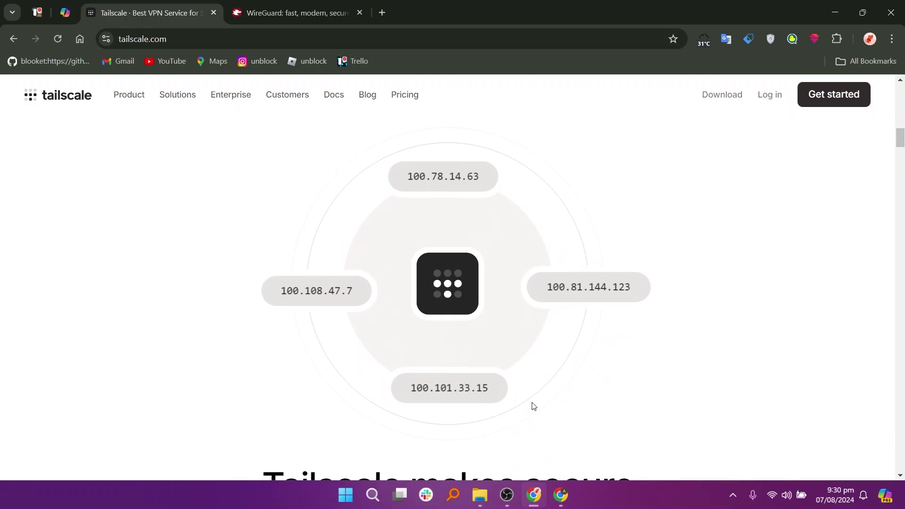
pyautogui.scroll(-1, 533, 406)
pyautogui.scroll(-4, 533, 407)
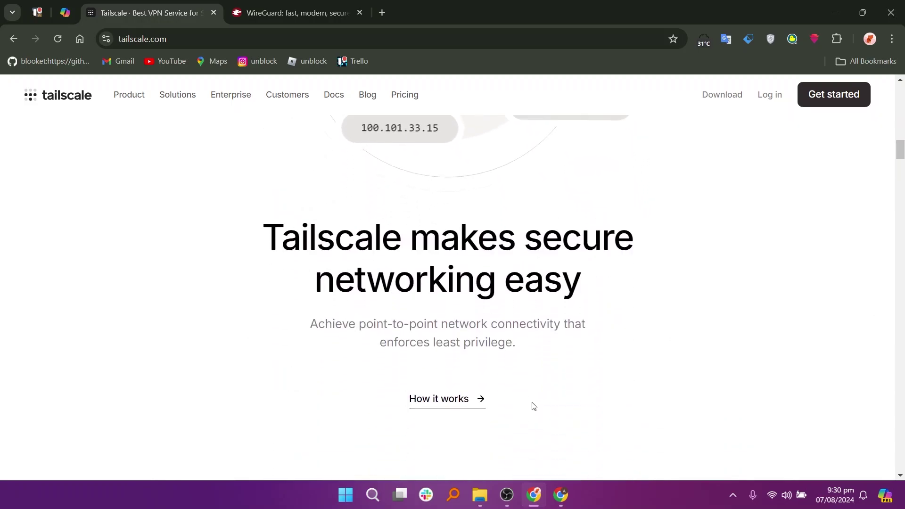
pyautogui.scroll(-2, 532, 406)
pyautogui.scroll(-1, 534, 407)
pyautogui.scroll(-3, 533, 406)
pyautogui.scroll(-1, 533, 406)
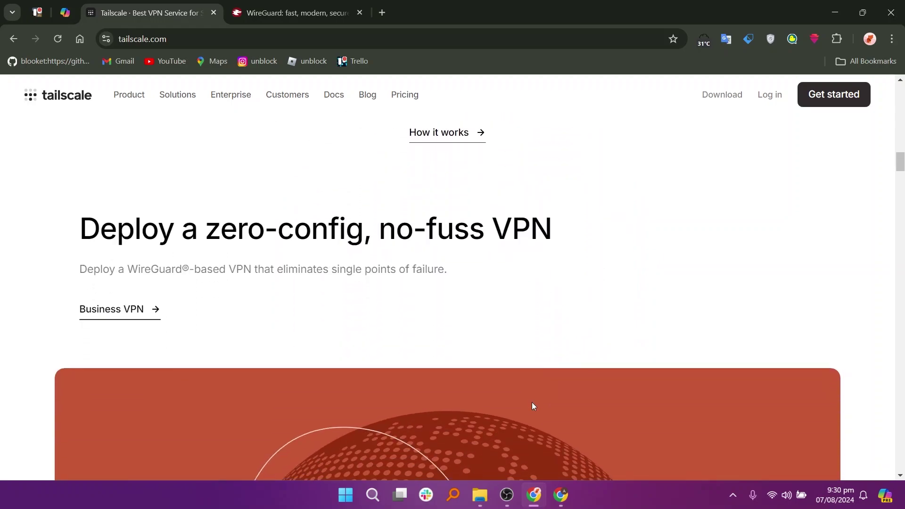
pyautogui.scroll(-1, 532, 402)
pyautogui.scroll(-3, 531, 401)
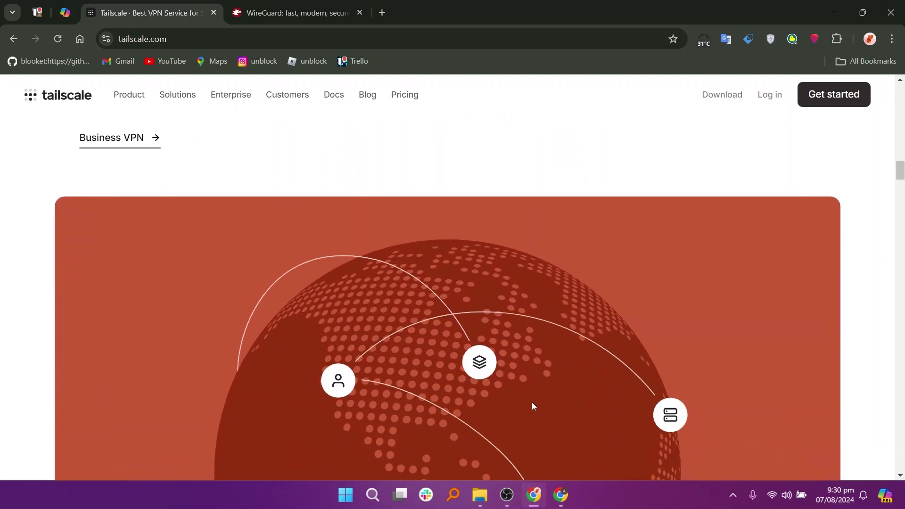
pyautogui.scroll(-2, 531, 403)
pyautogui.scroll(-1, 531, 402)
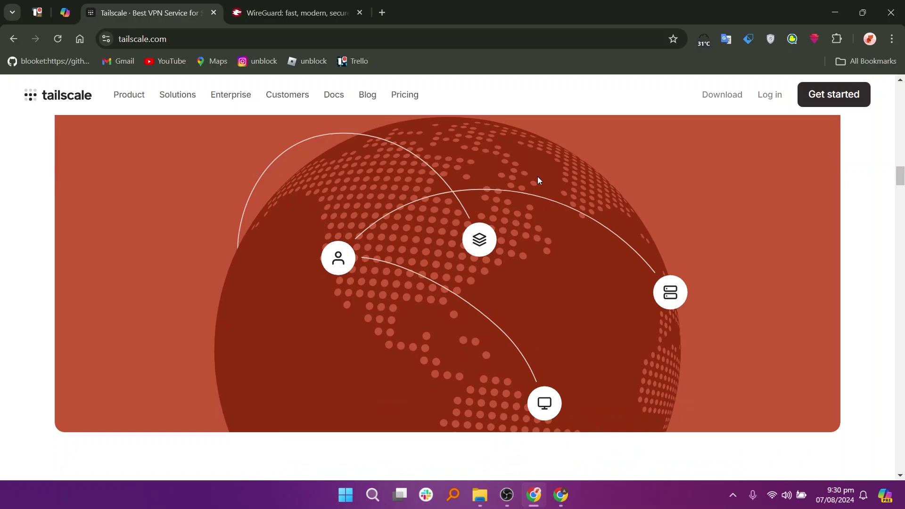
pyautogui.scroll(-1, 458, 291)
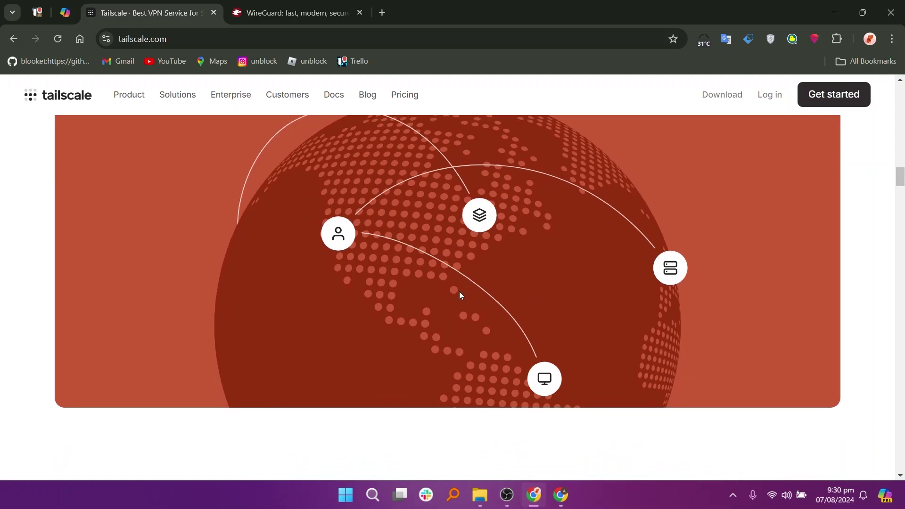
pyautogui.scroll(-3, 459, 291)
pyautogui.scroll(-3, 459, 291)
pyautogui.scroll(-2, 459, 292)
pyautogui.scroll(-1, 459, 291)
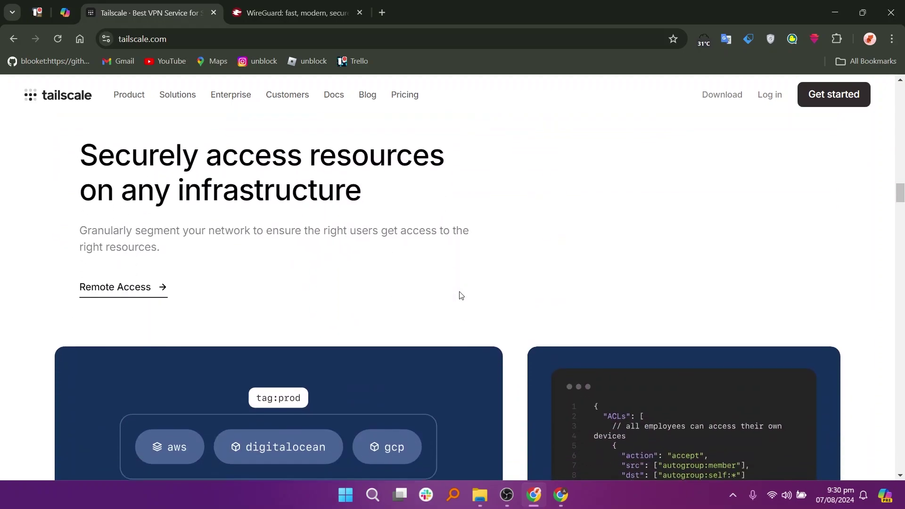
pyautogui.scroll(-2, 459, 291)
pyautogui.scroll(-2, 459, 291)
pyautogui.scroll(-1, 459, 291)
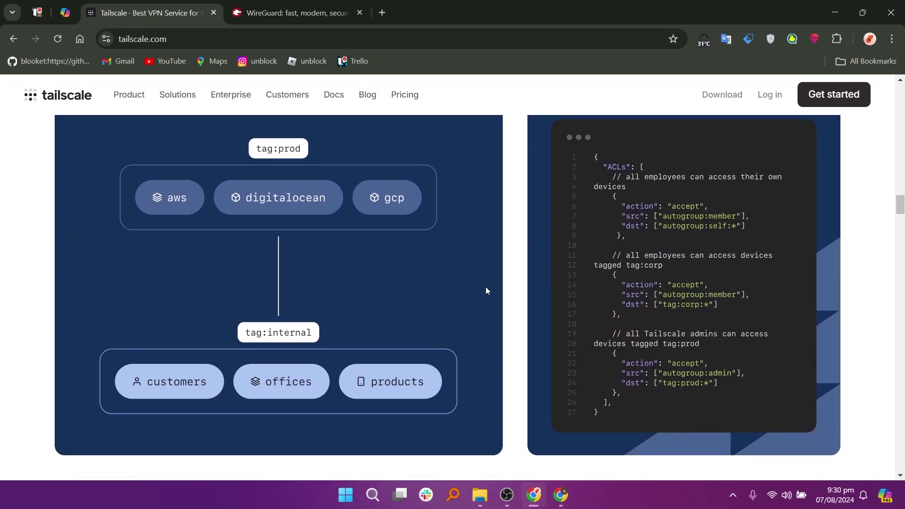
pyautogui.scroll(-1, 463, 345)
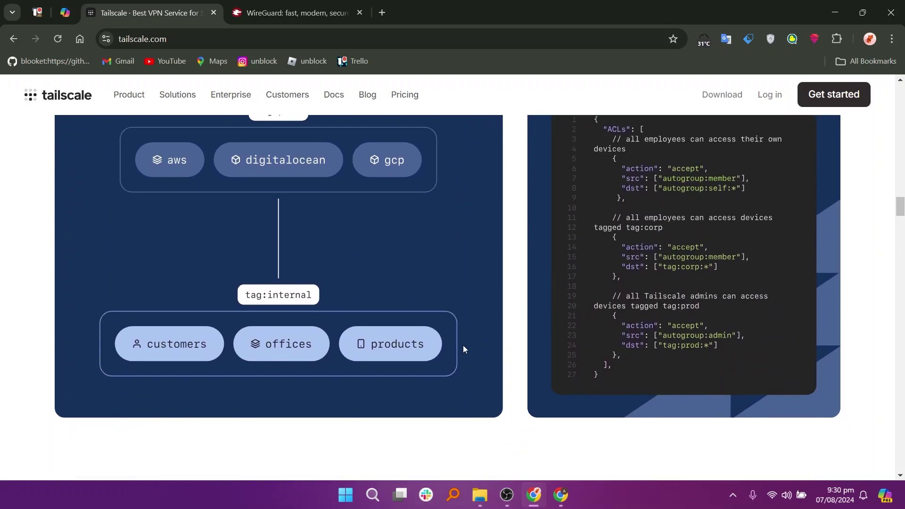
pyautogui.scroll(-5, 463, 346)
pyautogui.scroll(-3, 463, 346)
pyautogui.scroll(-3, 463, 345)
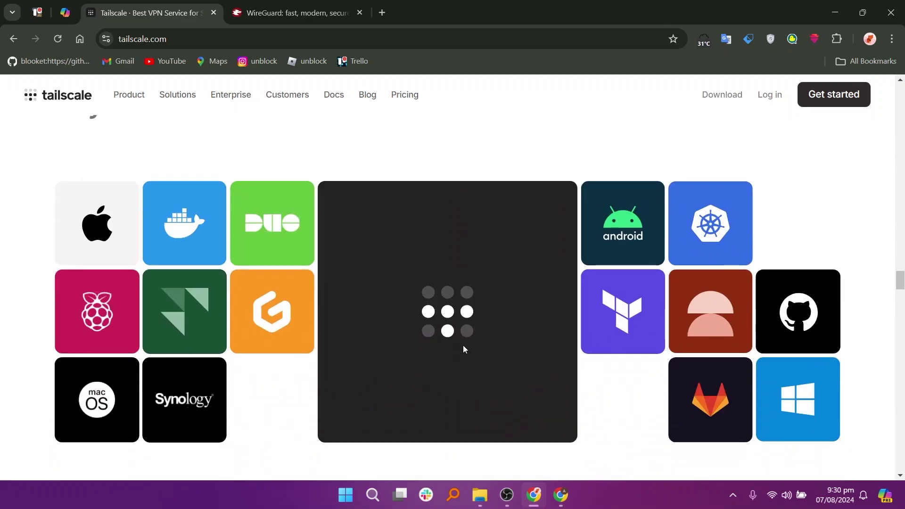
pyautogui.scroll(-3, 462, 344)
pyautogui.scroll(-4, 463, 345)
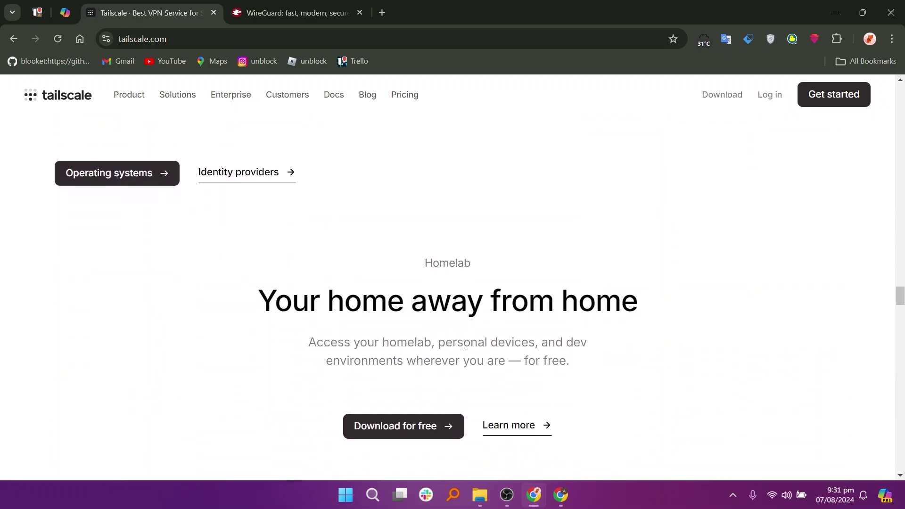
pyautogui.scroll(-1, 463, 344)
pyautogui.scroll(-1, 463, 345)
pyautogui.scroll(-3, 463, 345)
pyautogui.scroll(-1, 463, 345)
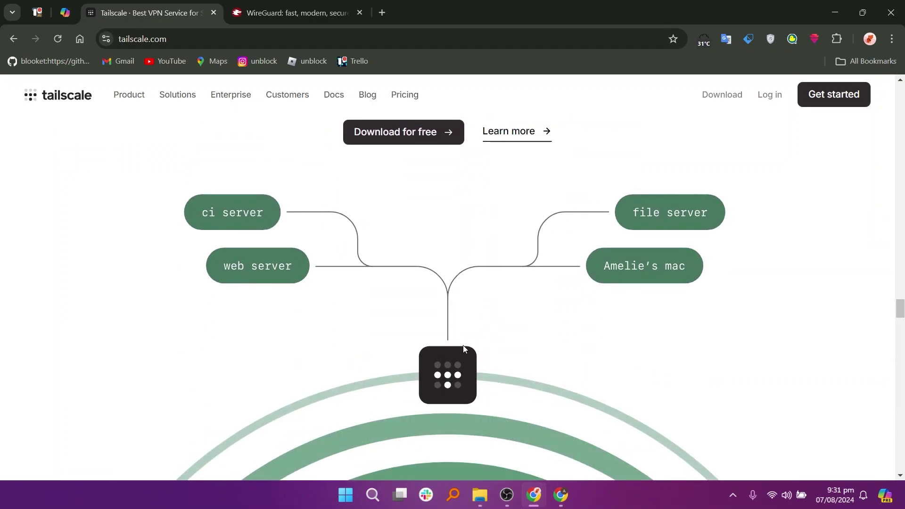
pyautogui.scroll(-1, 463, 345)
pyautogui.scroll(-1, 463, 345)
pyautogui.scroll(-1, 463, 345)
pyautogui.scroll(-1, 463, 344)
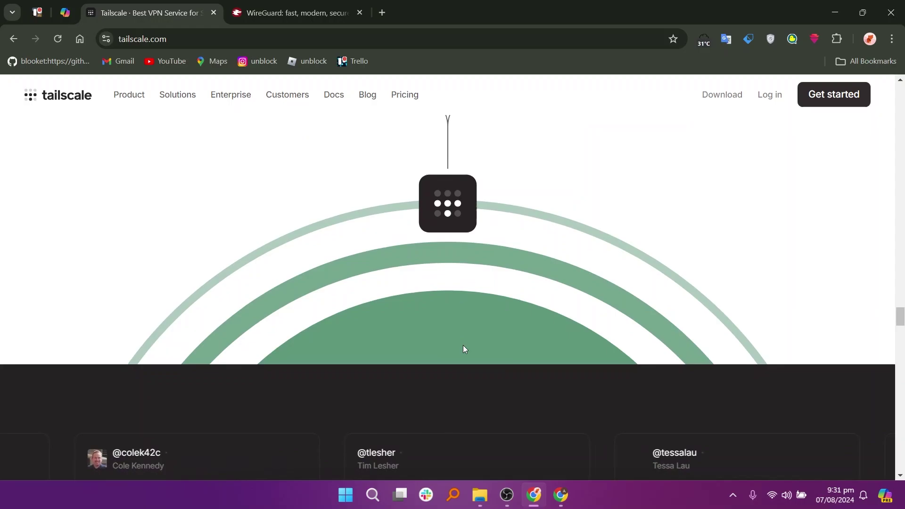
pyautogui.scroll(-3, 463, 345)
pyautogui.scroll(-1, 462, 345)
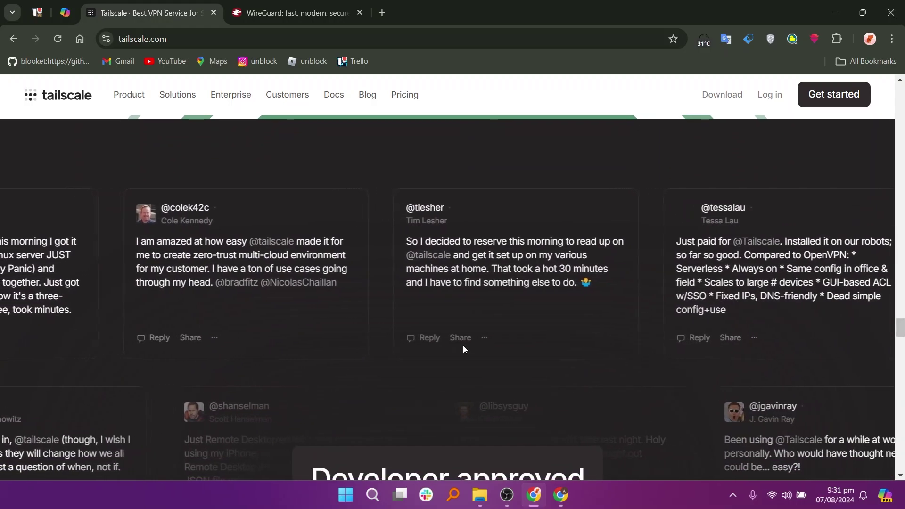
pyautogui.scroll(-1, 463, 345)
pyautogui.scroll(-3, 463, 345)
pyautogui.scroll(-1, 463, 345)
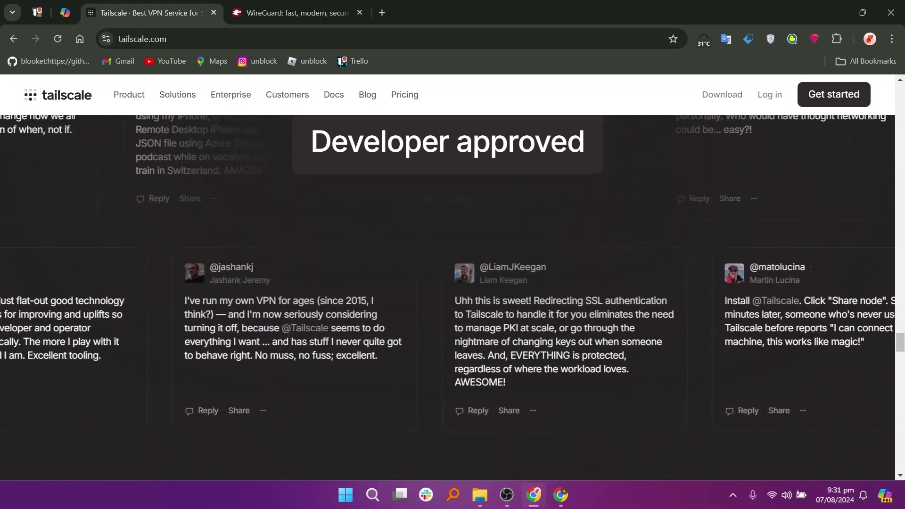
# Switch to the WireGuard homepage tab to read its Conceptual Overview.
pyautogui.hotkey('ctrl', 'Tab')
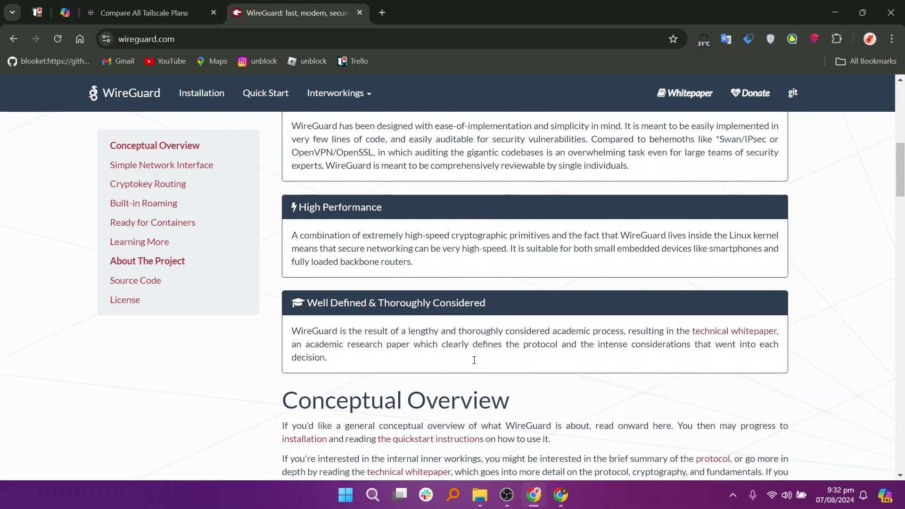
pyautogui.scroll(-1, 607, 404)
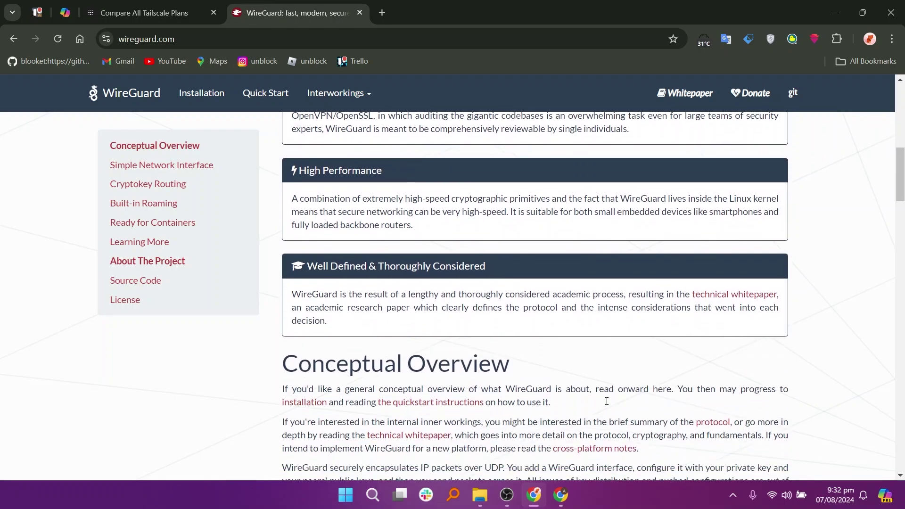
pyautogui.scroll(-1, 607, 404)
pyautogui.scroll(-1, 607, 404)
pyautogui.scroll(-1, 606, 403)
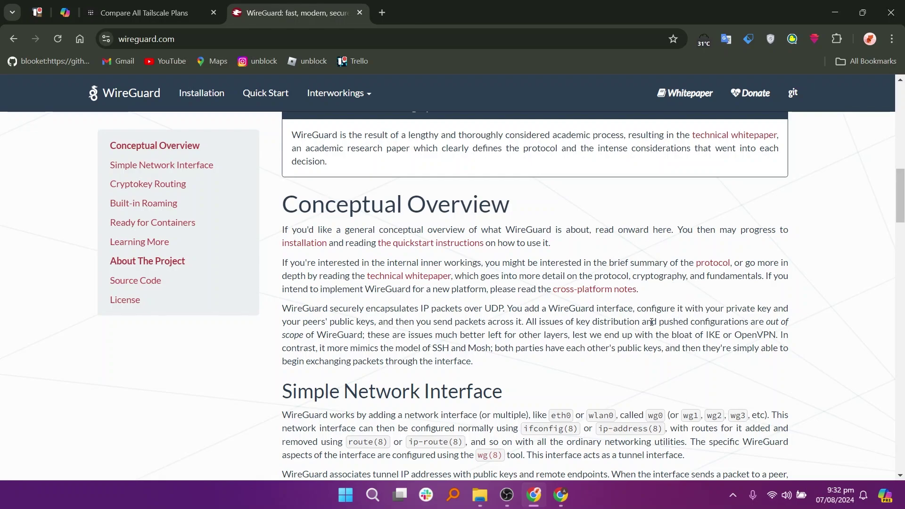
pyautogui.scroll(-1, 651, 322)
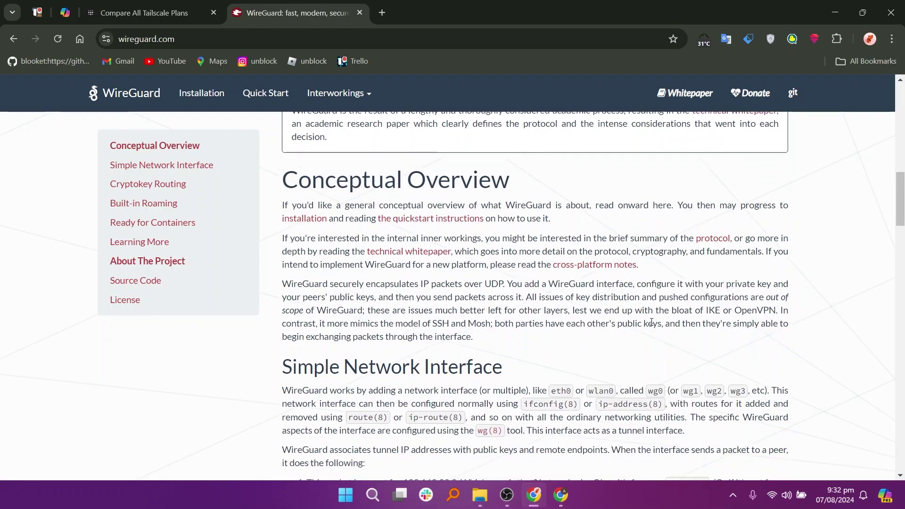
pyautogui.scroll(-1, 651, 323)
pyautogui.scroll(-1, 651, 322)
pyautogui.scroll(-1, 652, 322)
pyautogui.scroll(-1, 652, 323)
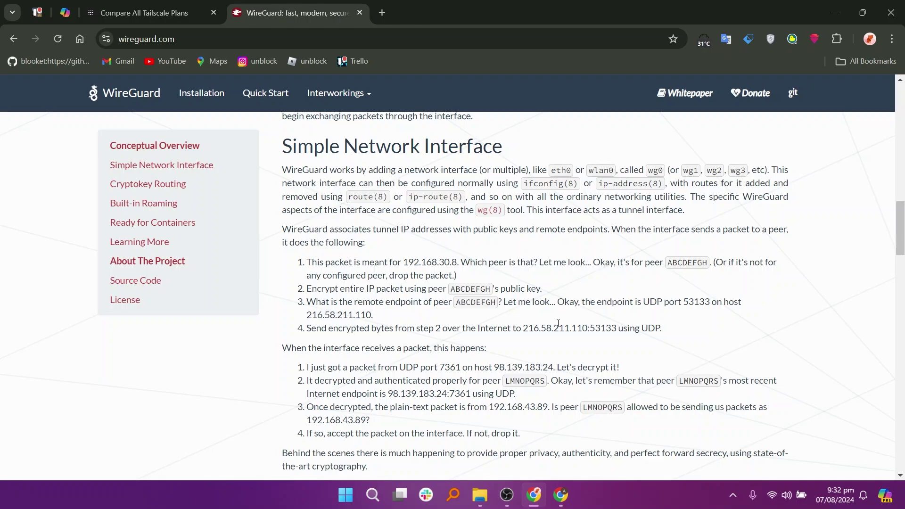
pyautogui.scroll(-1, 559, 324)
pyautogui.scroll(-2, 558, 323)
pyautogui.scroll(-1, 558, 324)
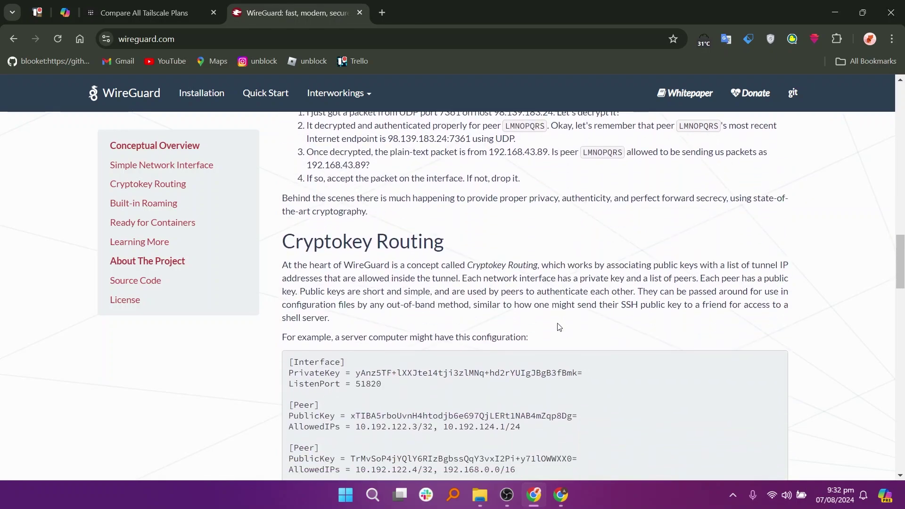
pyautogui.scroll(-1, 558, 327)
pyautogui.scroll(-1, 557, 323)
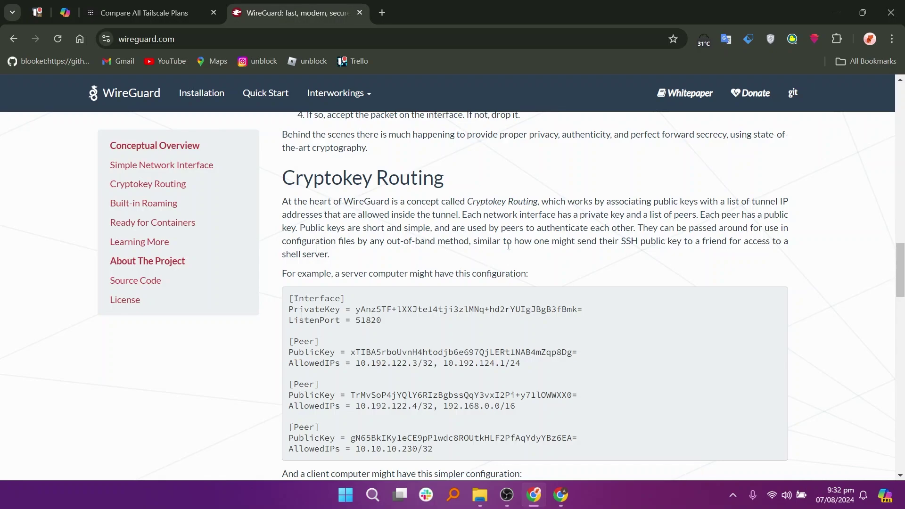
pyautogui.scroll(-2, 508, 245)
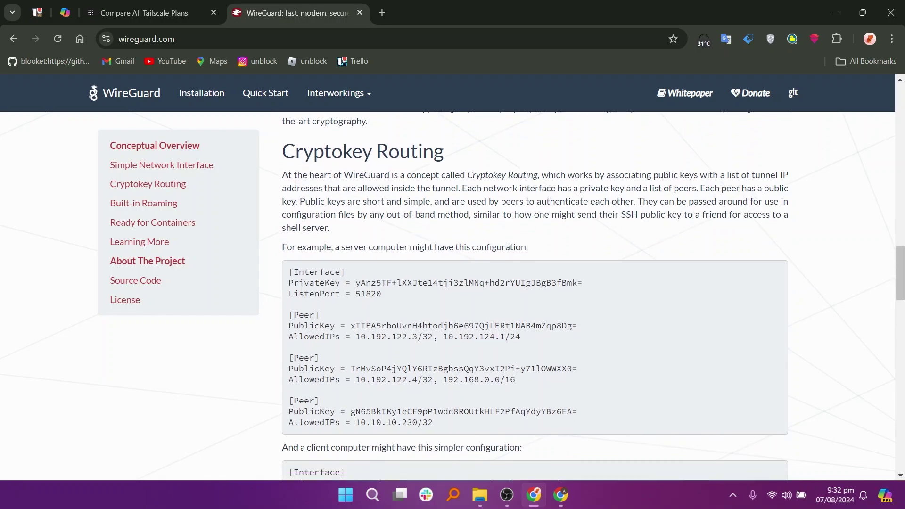
pyautogui.scroll(-2, 508, 245)
pyautogui.scroll(-2, 509, 245)
pyautogui.scroll(-2, 507, 245)
pyautogui.scroll(-2, 508, 245)
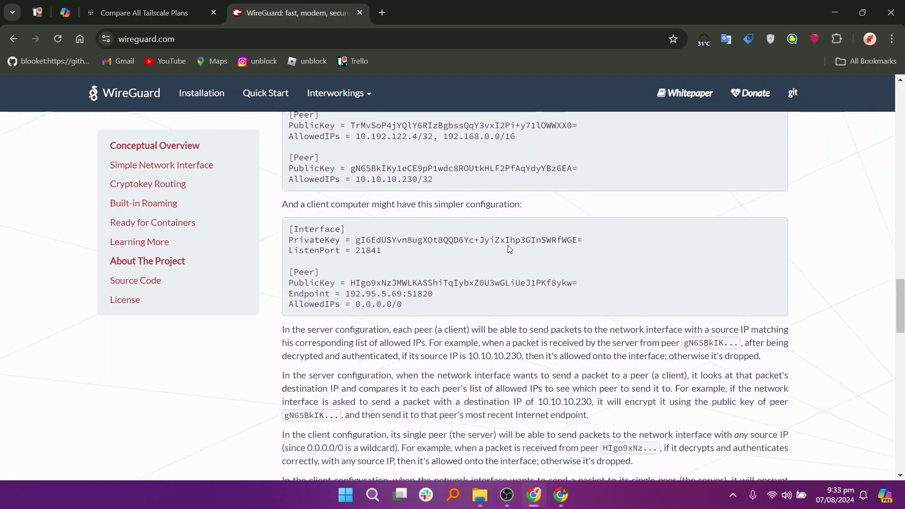
pyautogui.scroll(-2, 507, 246)
pyautogui.scroll(-2, 508, 246)
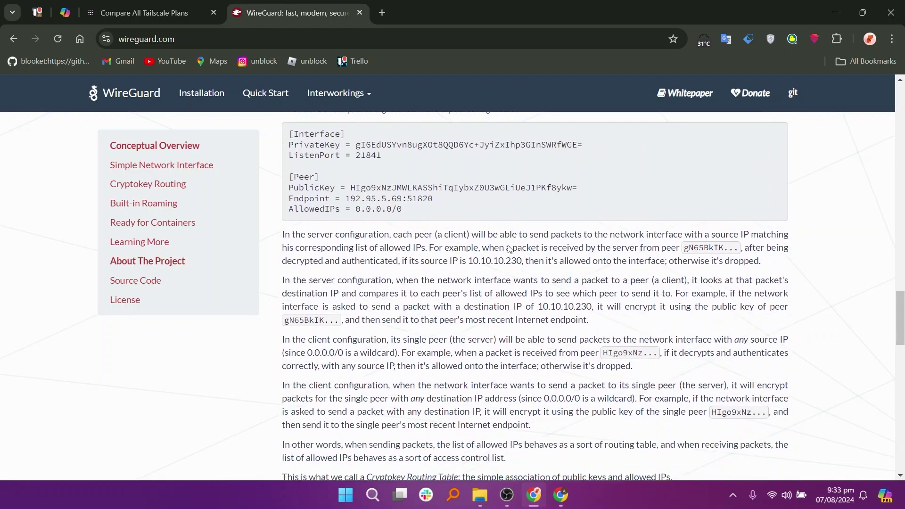
pyautogui.scroll(-2, 508, 245)
pyautogui.scroll(-2, 507, 245)
pyautogui.scroll(-2, 507, 248)
pyautogui.scroll(-2, 507, 247)
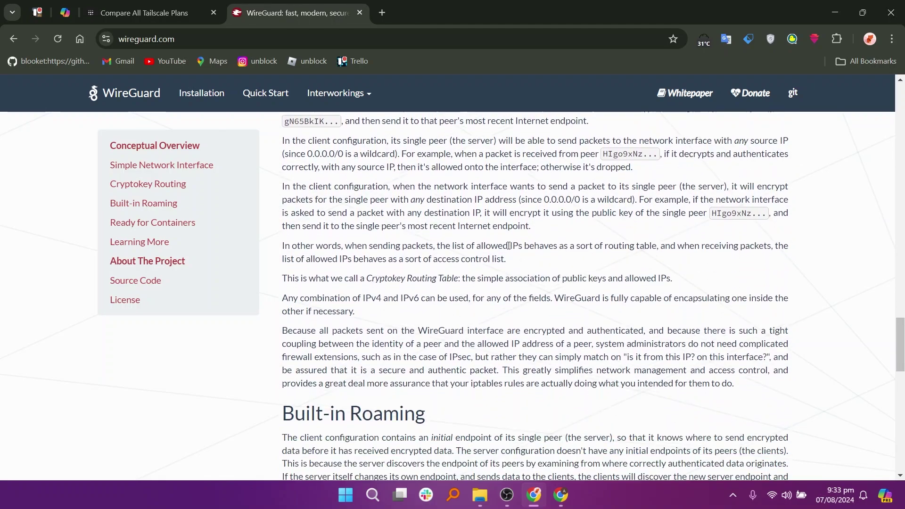
pyautogui.scroll(-2, 507, 248)
pyautogui.scroll(-1, 508, 247)
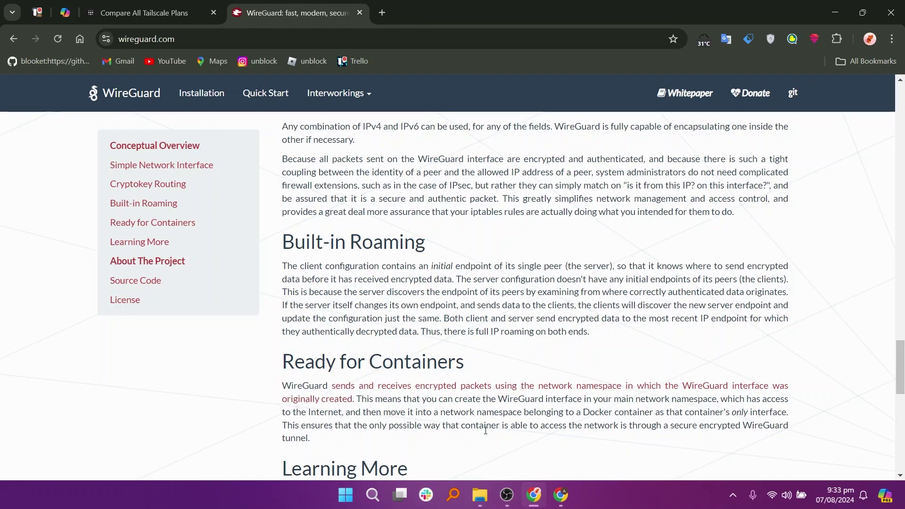
pyautogui.scroll(-2, 485, 430)
pyautogui.scroll(-2, 485, 431)
pyautogui.scroll(-2, 485, 430)
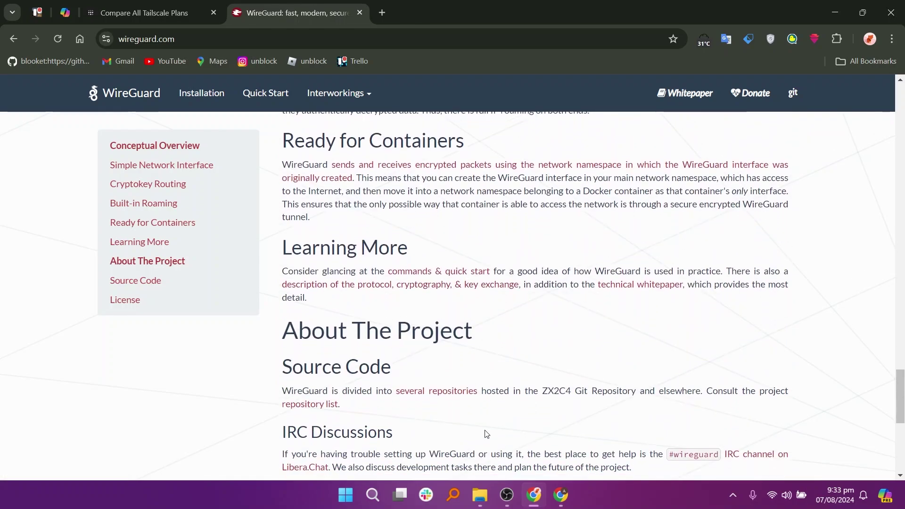
pyautogui.scroll(-2, 485, 430)
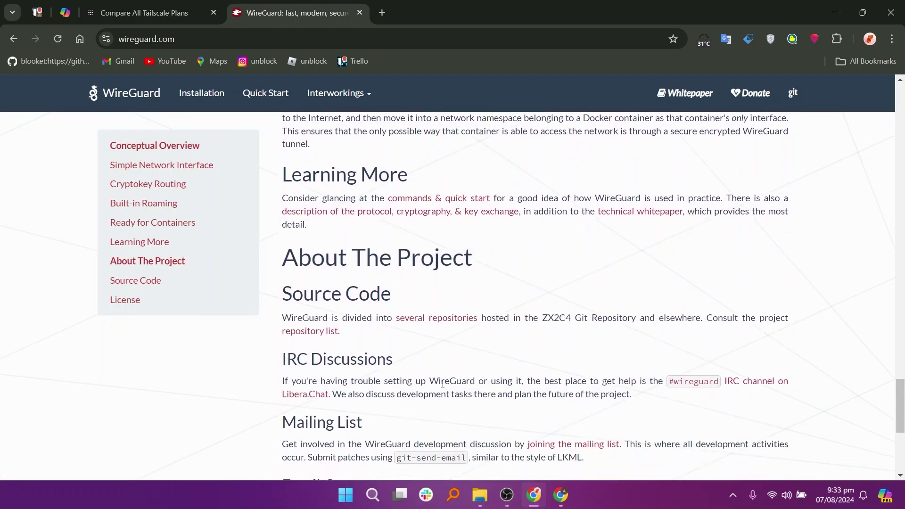
pyautogui.scroll(-2, 493, 411)
pyautogui.scroll(-2, 492, 412)
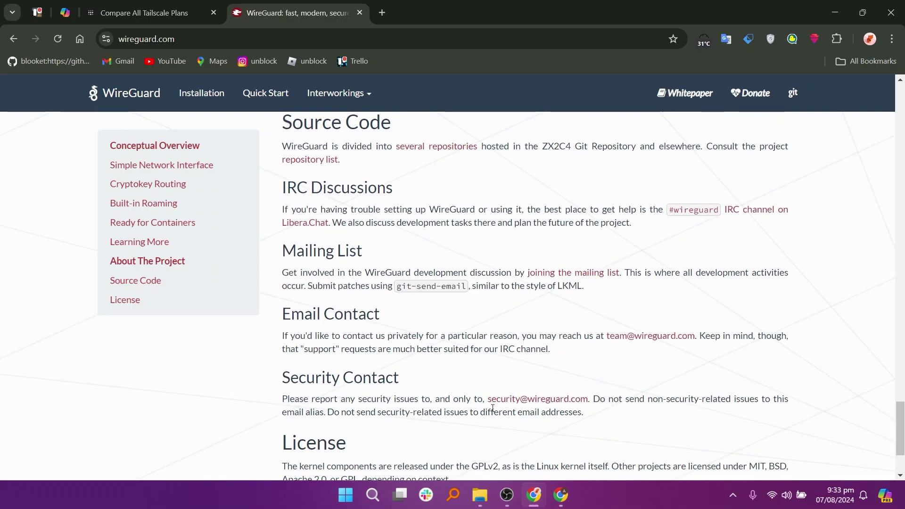
pyautogui.scroll(-2, 493, 411)
pyautogui.scroll(-2, 493, 411)
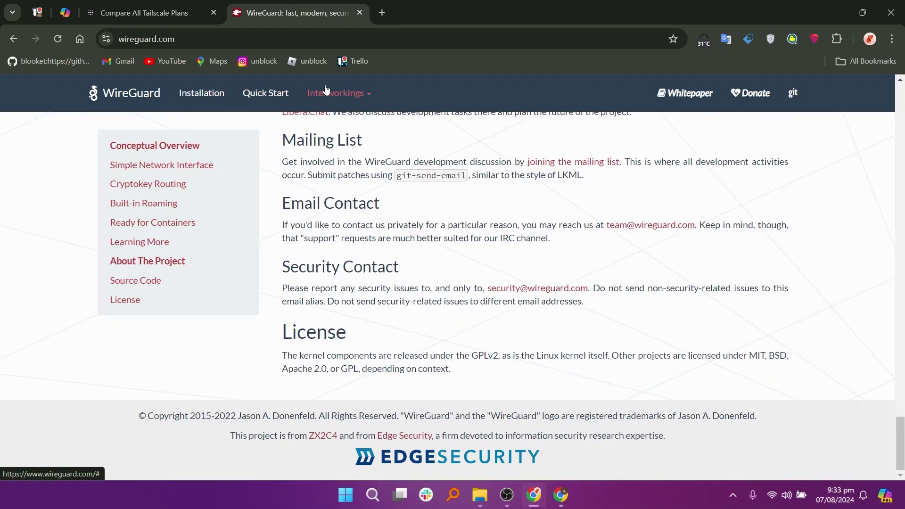
# Expand the Interworkings dropdown in the WireGuard top navigation bar.
pyautogui.click(356, 98)
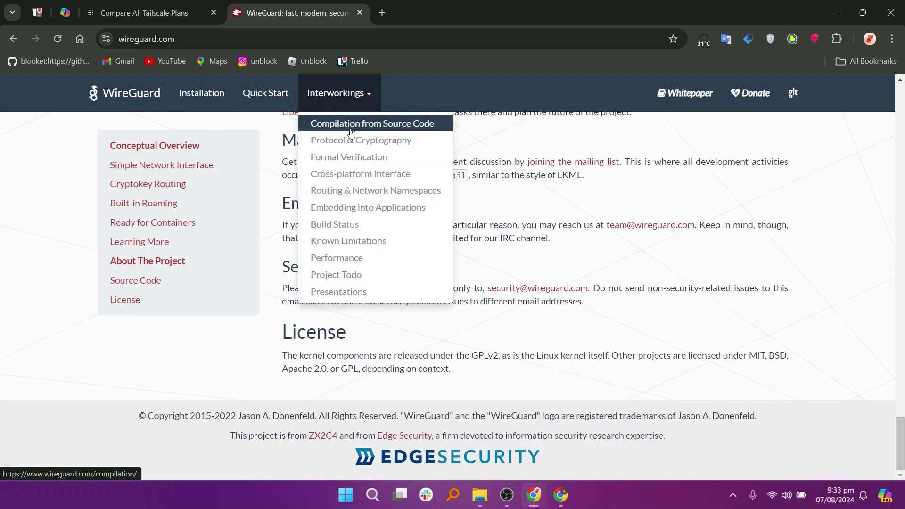